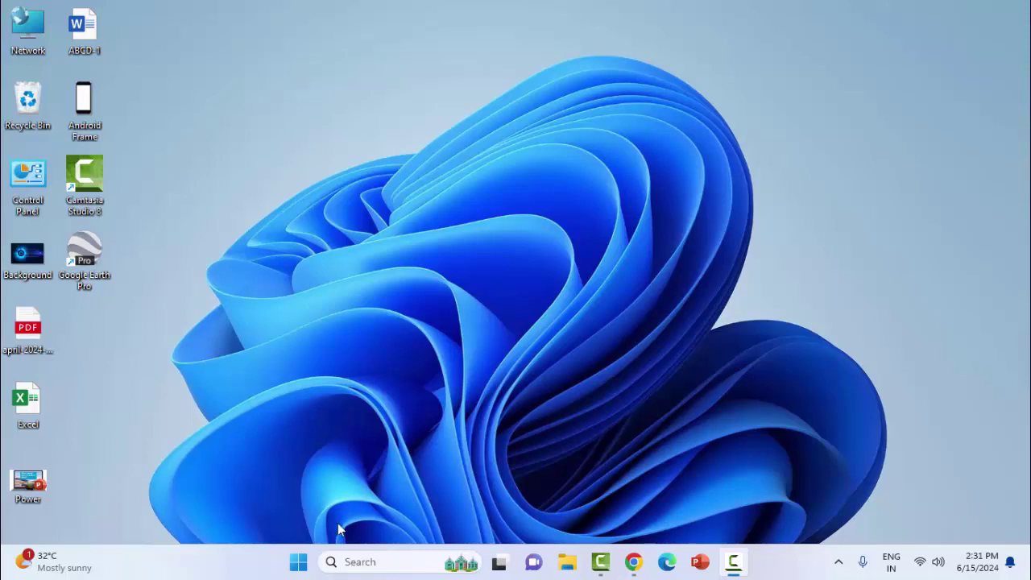
Launch Edge and bring up its Clear browsing data dialog with Ctrl+Shift+Delete.
left_click(299, 564)
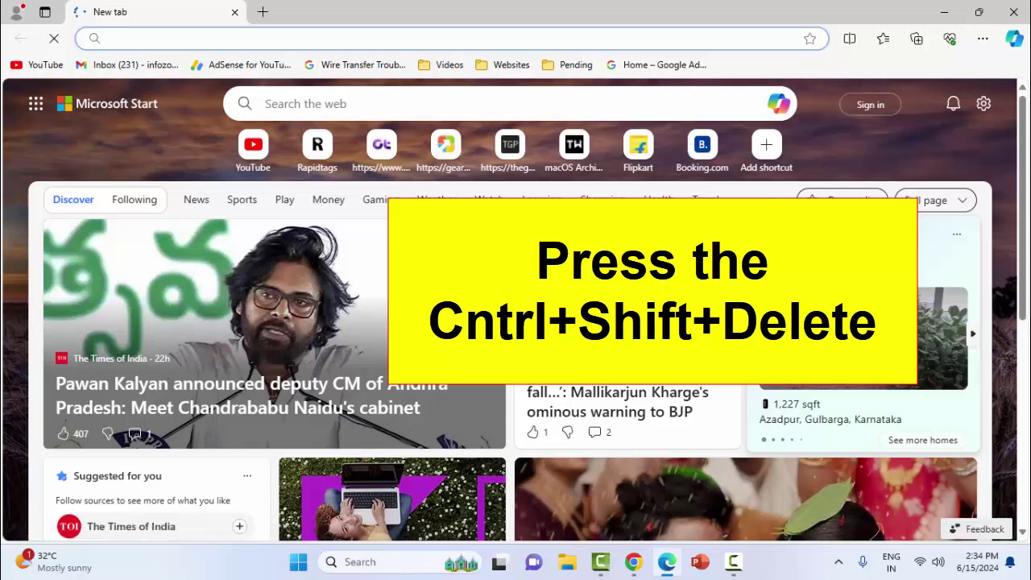
key("ctrl+shift+Delete")
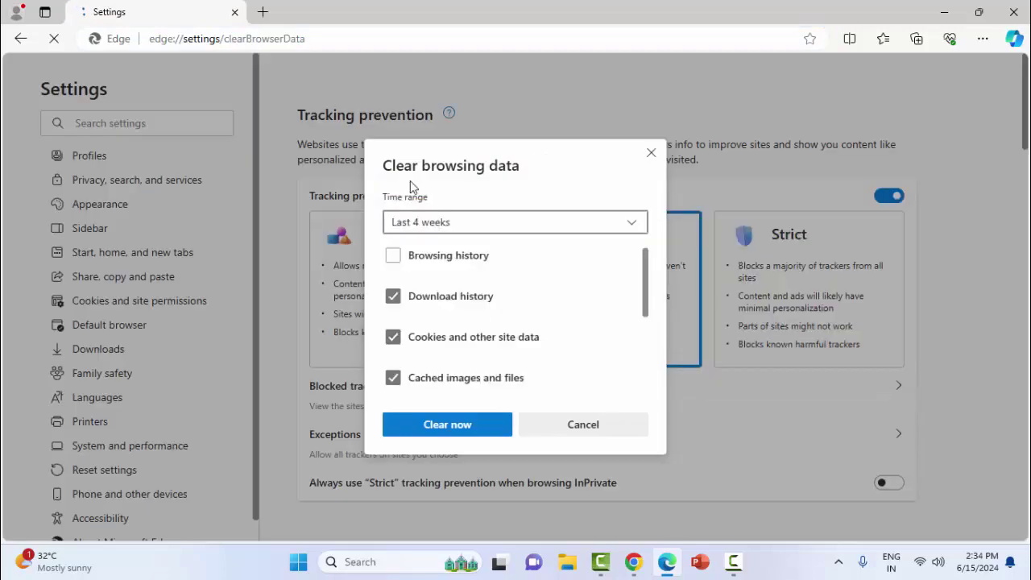
Clear the Last 7 days of browsing data, including browsing history and site permissions.
left_click(416, 230)
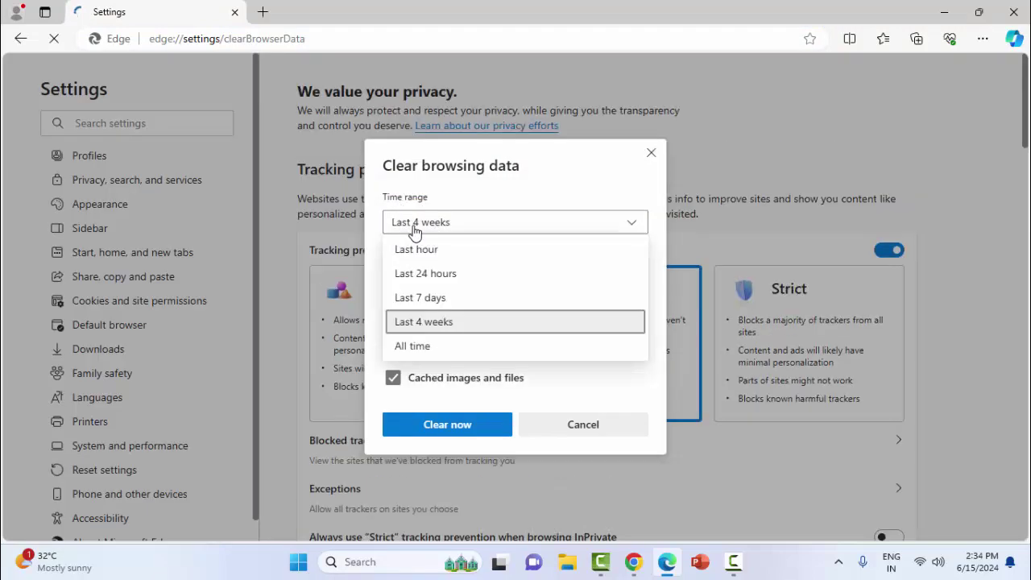
left_click(405, 300)
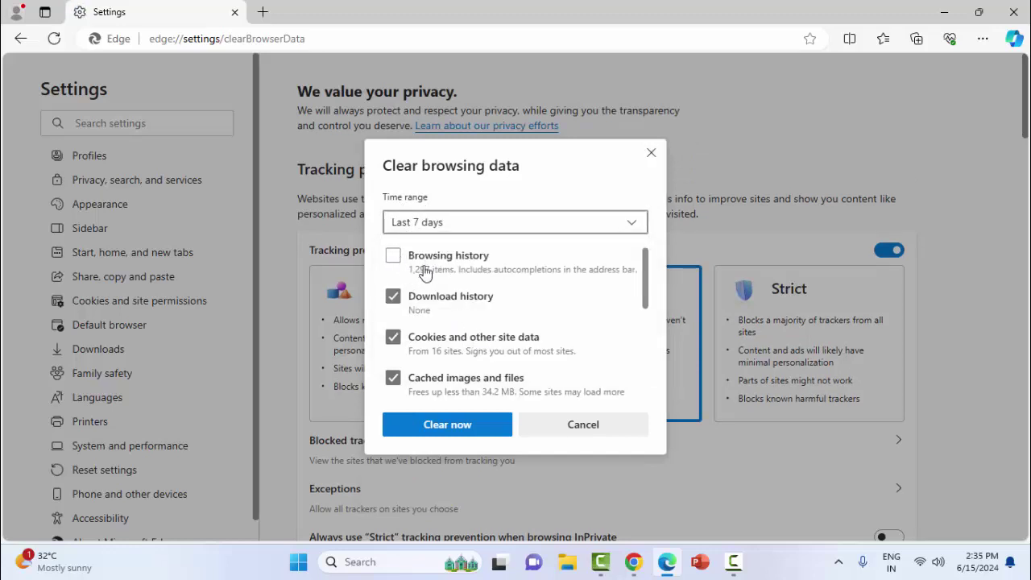
left_click(394, 258)
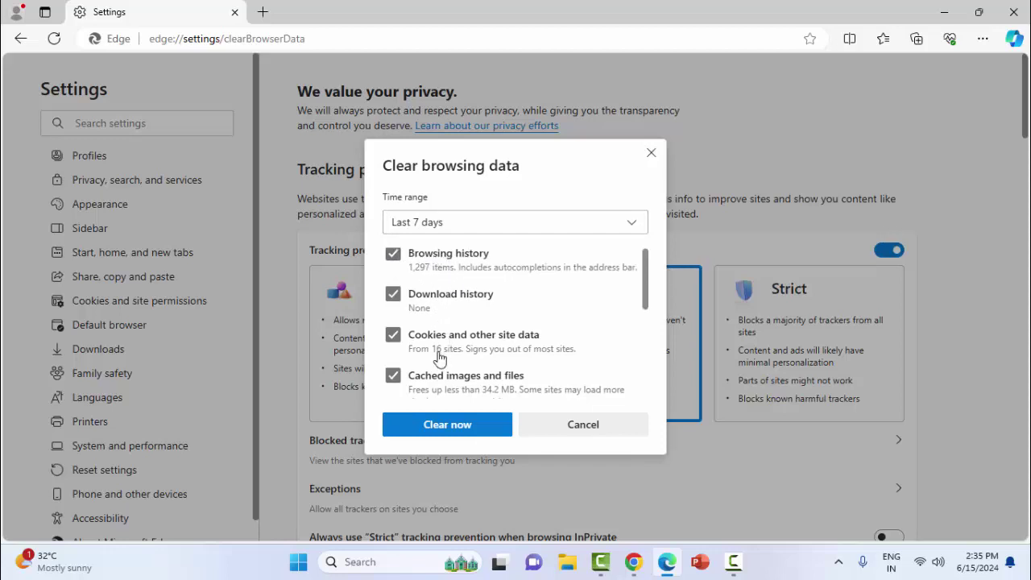
scroll(439, 355, "down", 2)
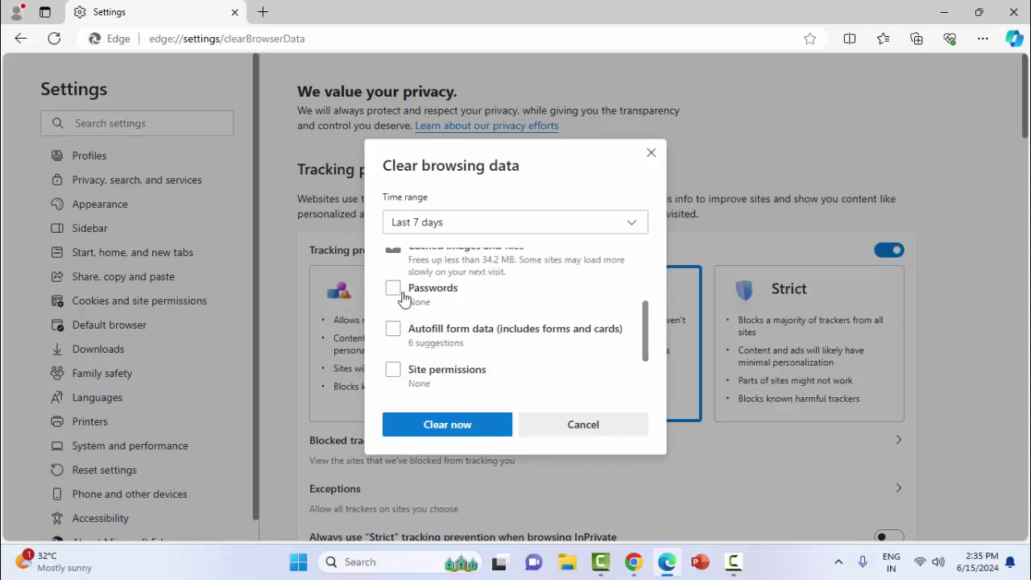
scroll(417, 341, "down", 2)
scroll(419, 347, "up", 3)
scroll(415, 326, "up", 1)
scroll(403, 314, "down", 4)
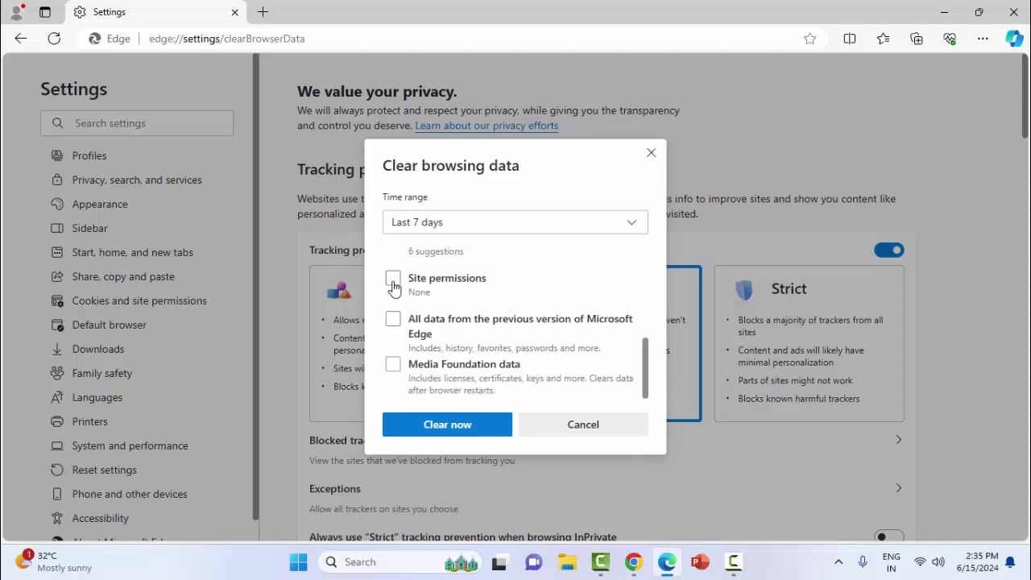
left_click(393, 280)
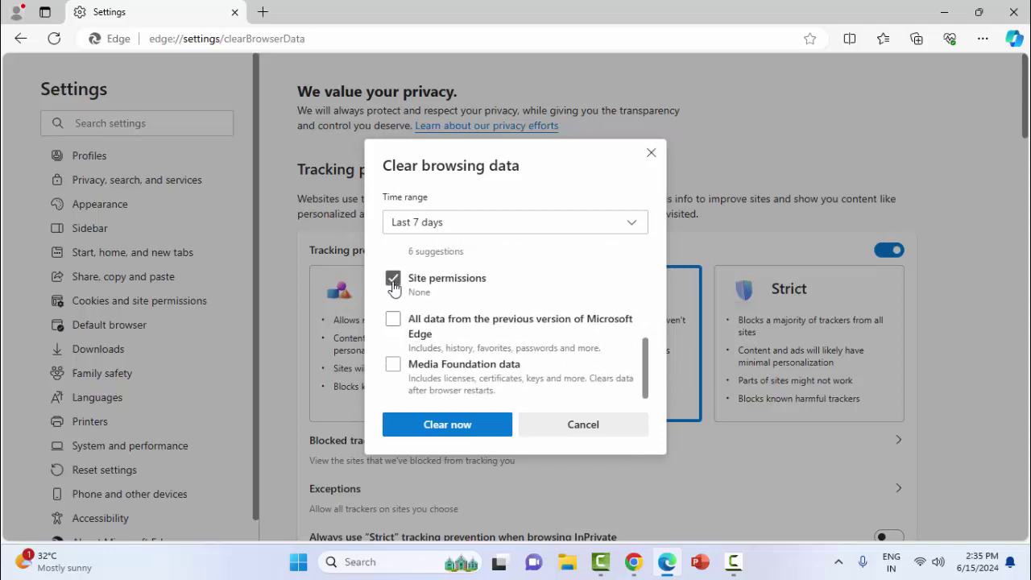
left_click(427, 433)
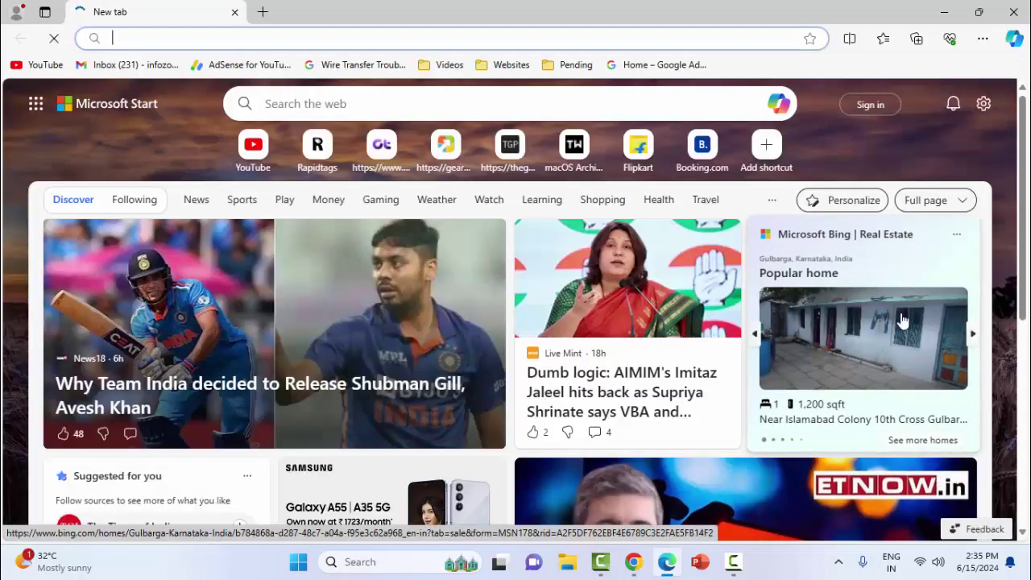
Go to Edge Settings' Privacy, search, and services page and reach its Clear browsing data section.
left_click(983, 39)
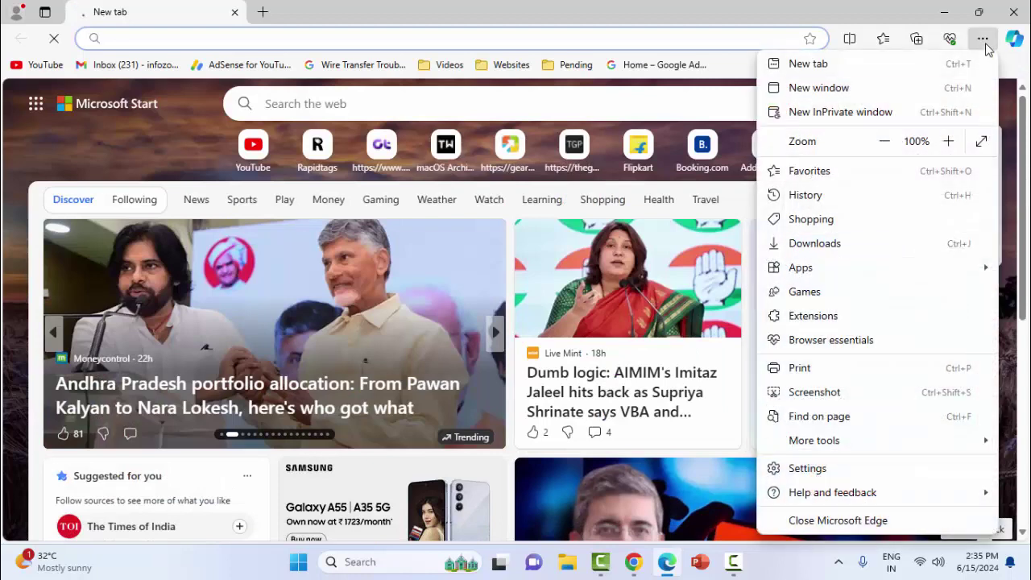
left_click(808, 476)
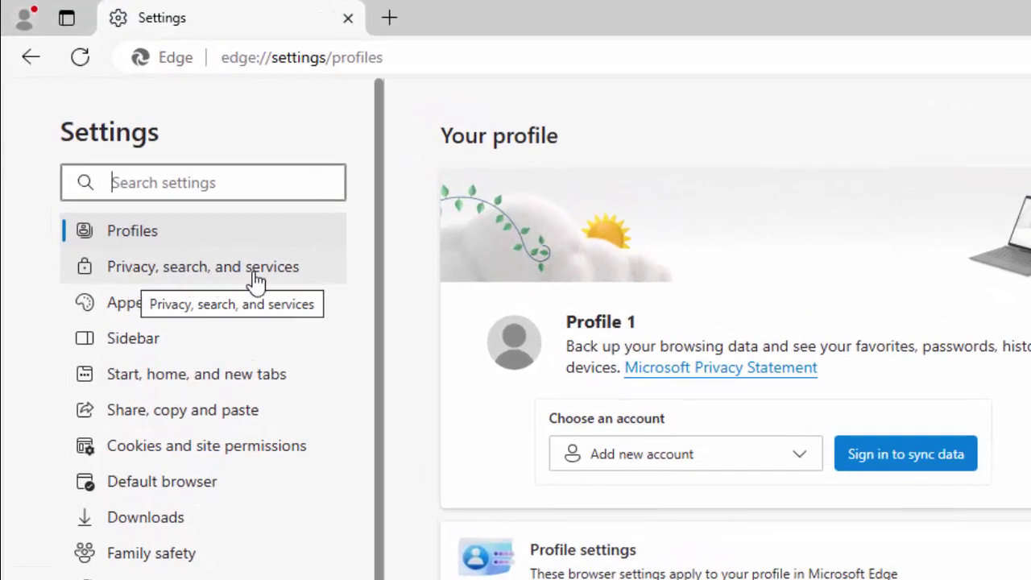
left_click(254, 276)
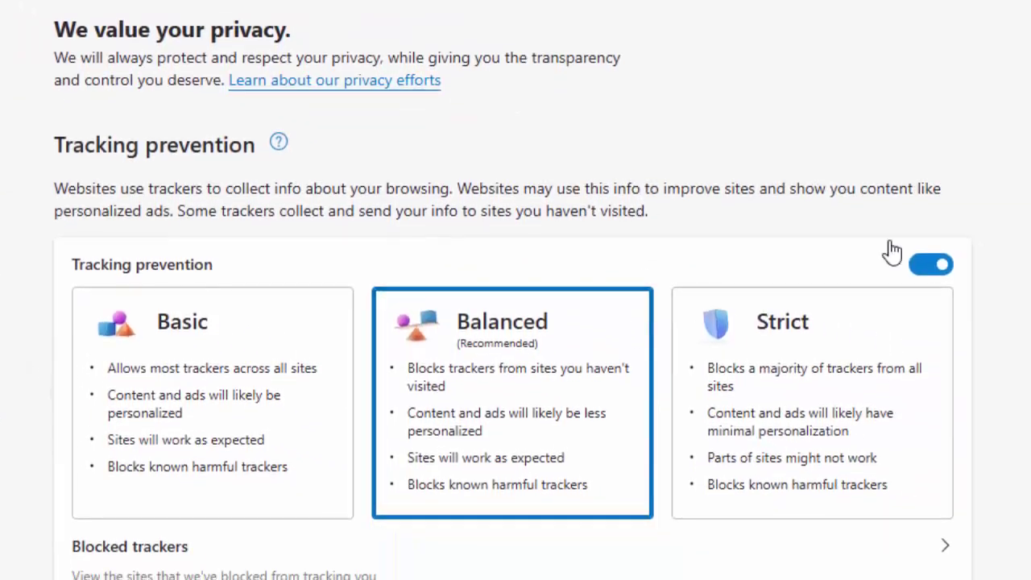
scroll(805, 322, "down", 1)
scroll(806, 323, "down", 6)
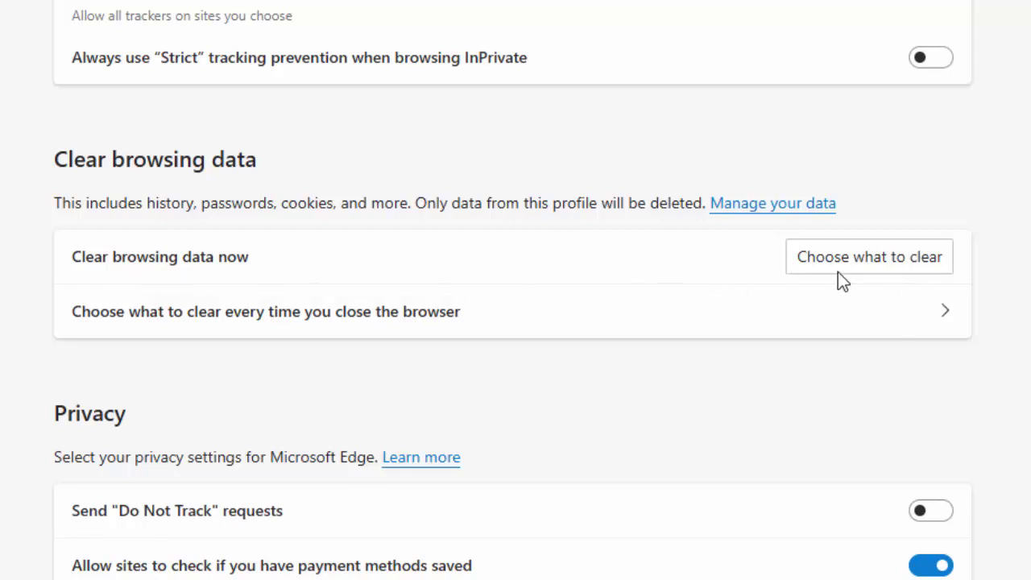
left_click(902, 260)
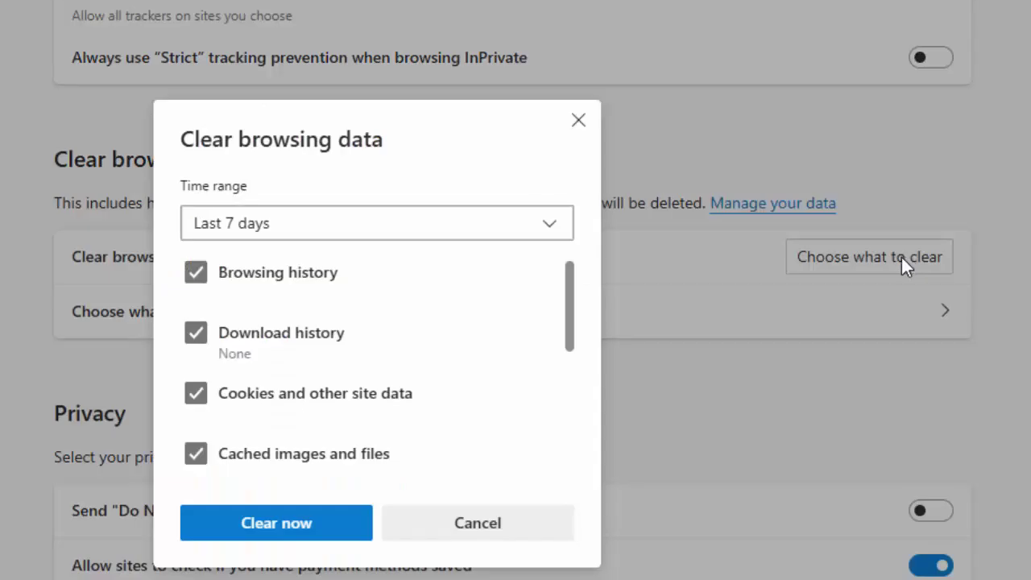
left_click(254, 234)
left_click(258, 232)
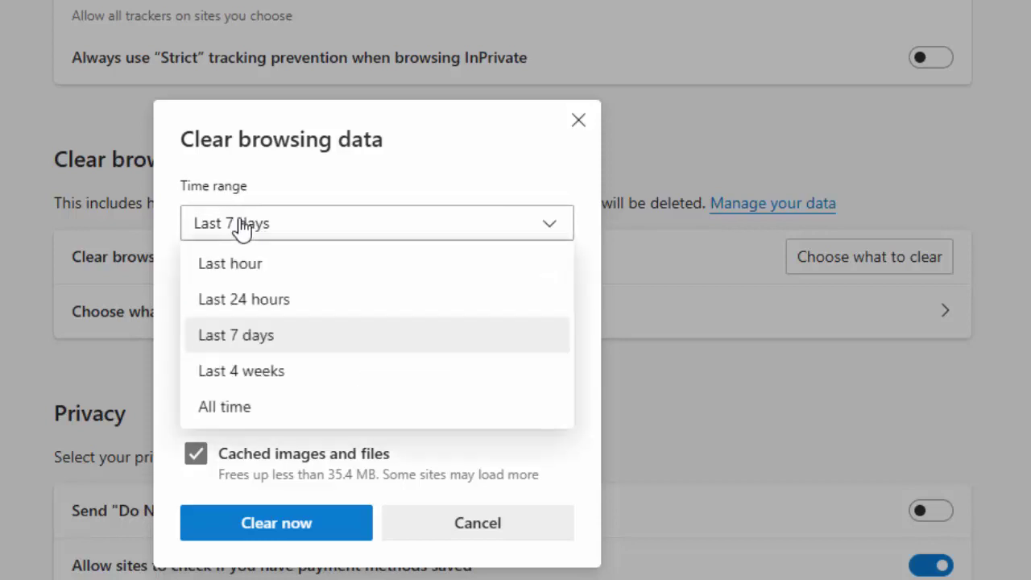
left_click(160, 462)
scroll(200, 422, "down", 2)
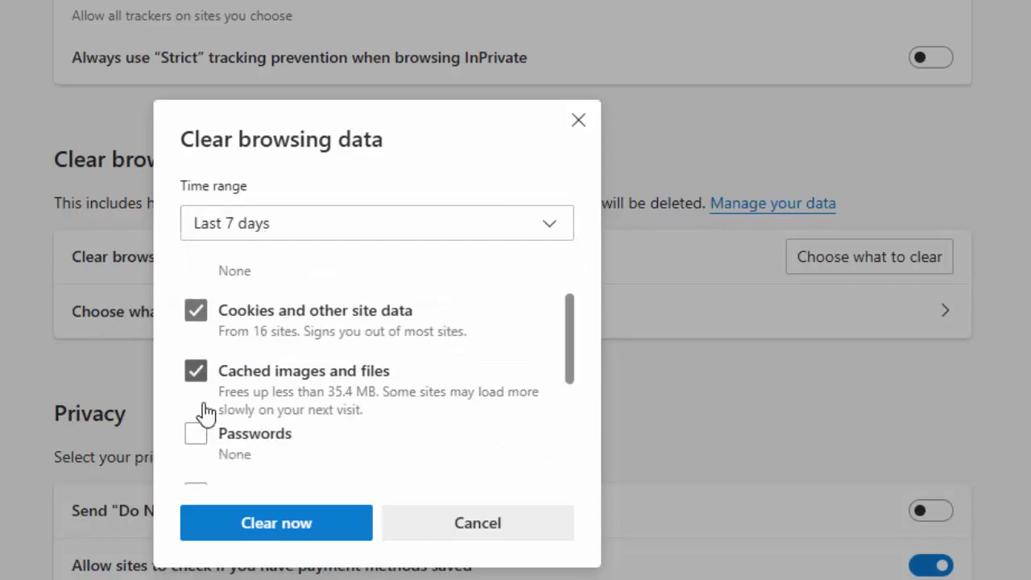
scroll(339, 417, "down", 4)
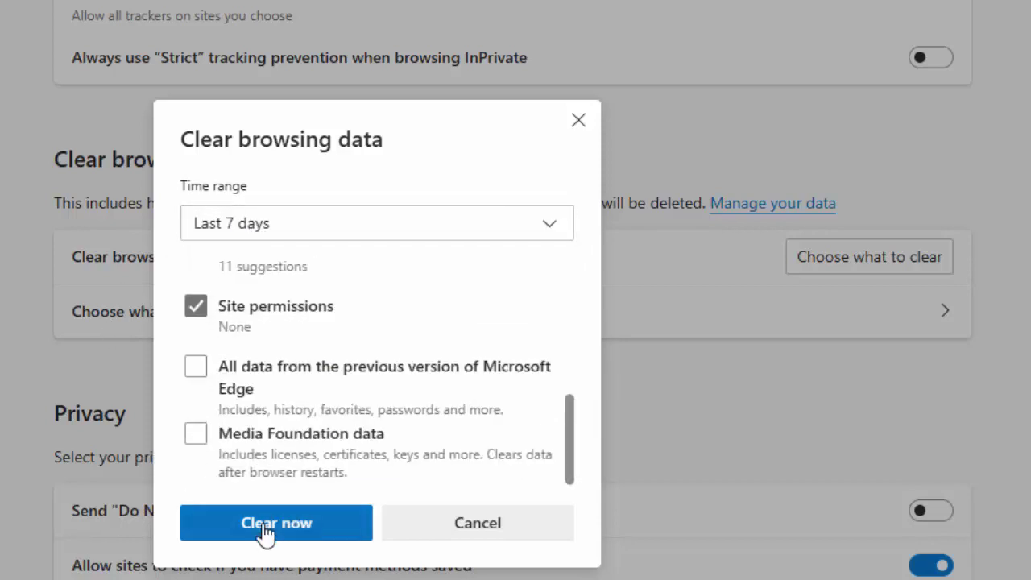
left_click(458, 534)
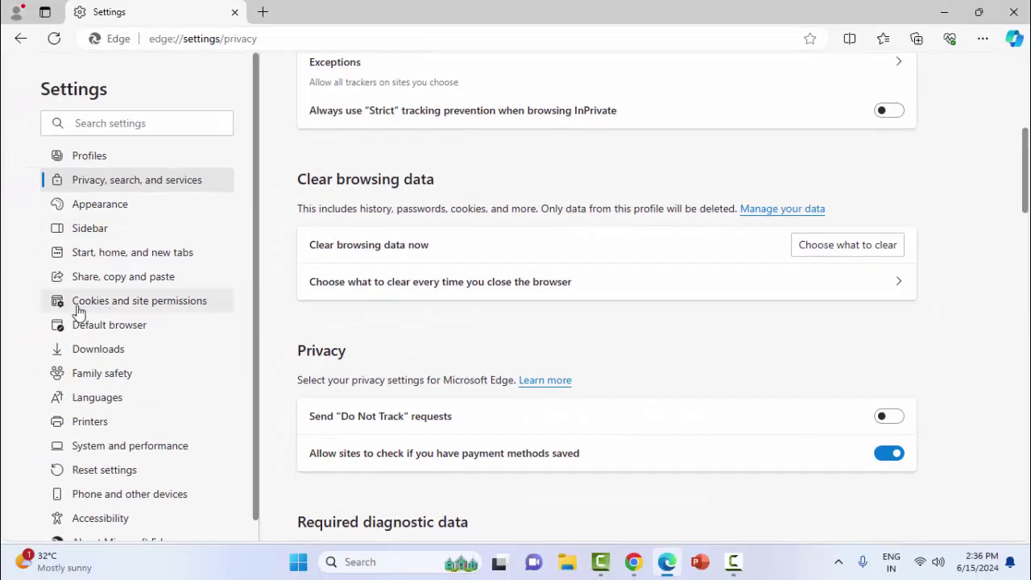
Bring up Edge's Restore settings to default values prompt under Reset settings, then minimize Edge.
left_click(76, 302)
left_click(127, 453)
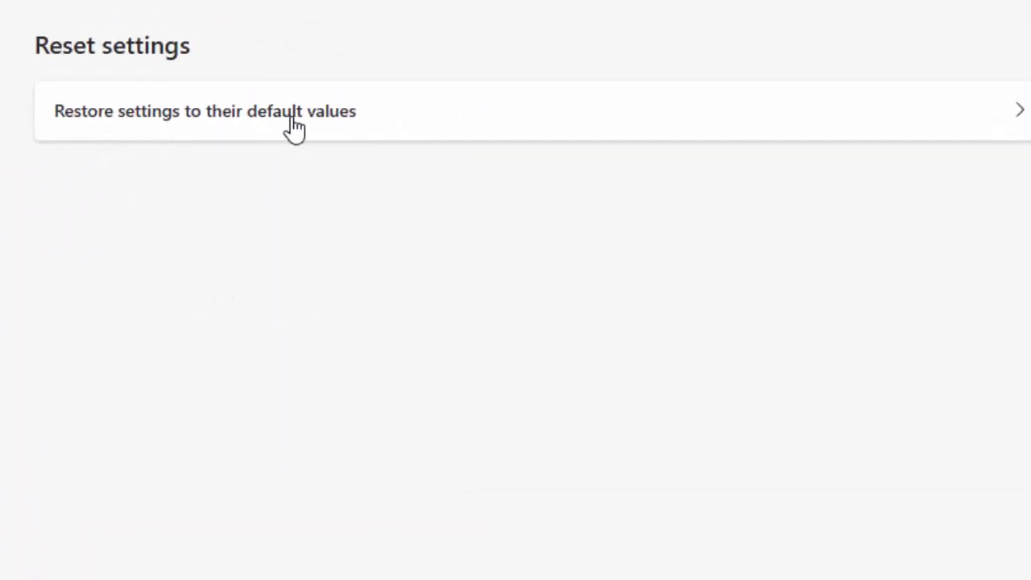
left_click(324, 127)
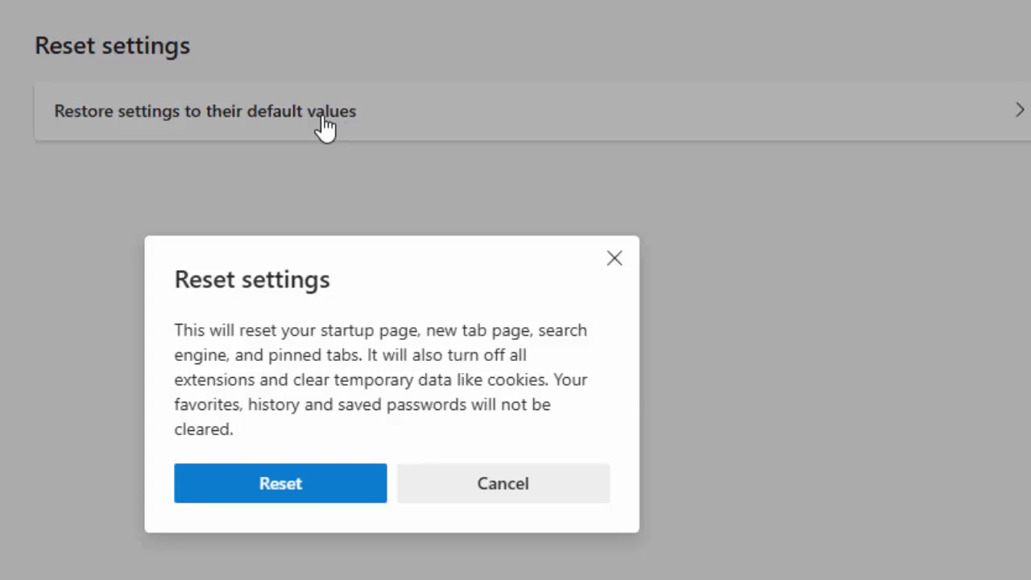
left_click(439, 500)
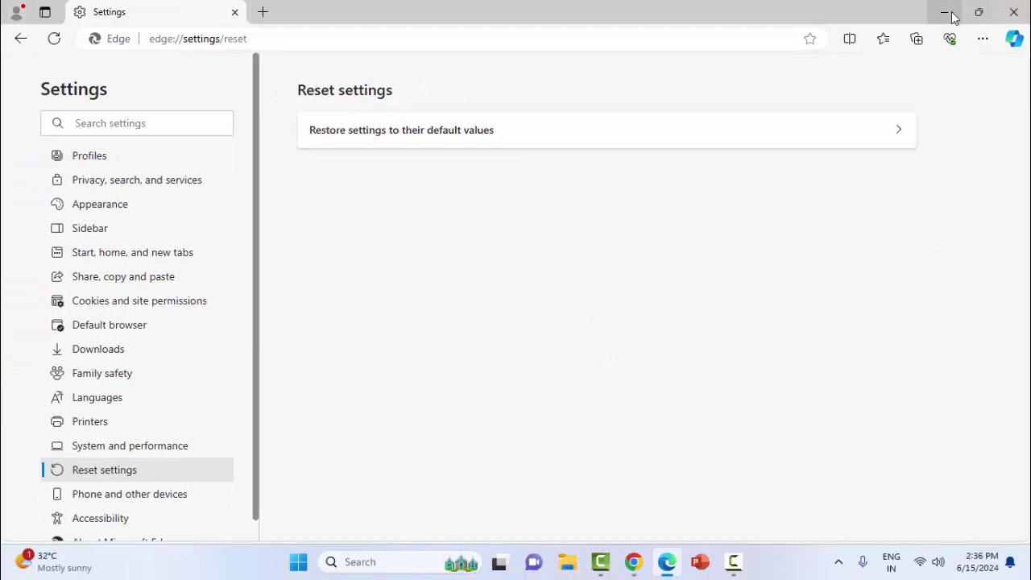
left_click(949, 13)
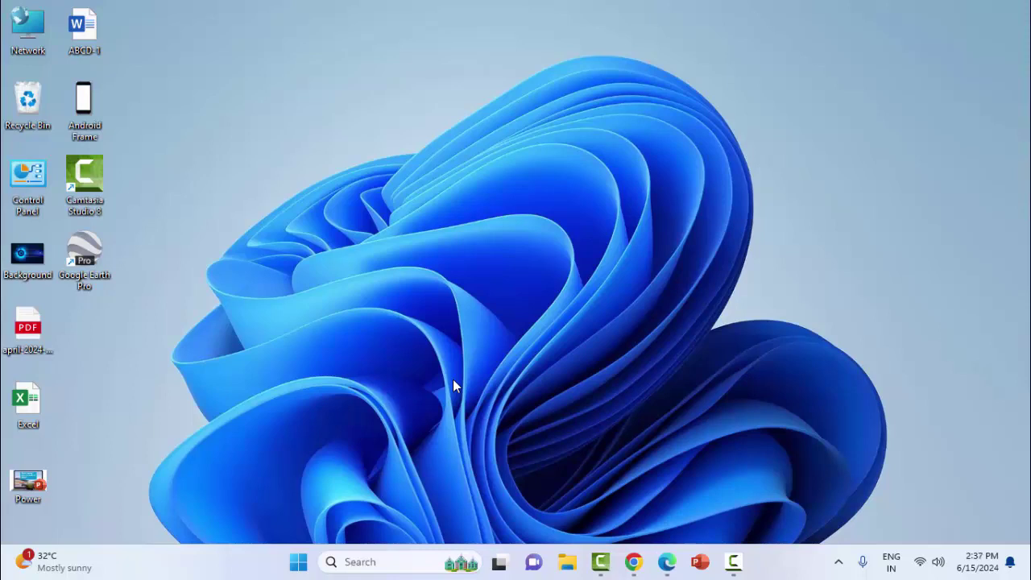
Open the Windows 11 Start menu showing pinned and recommended apps.
left_click(298, 561)
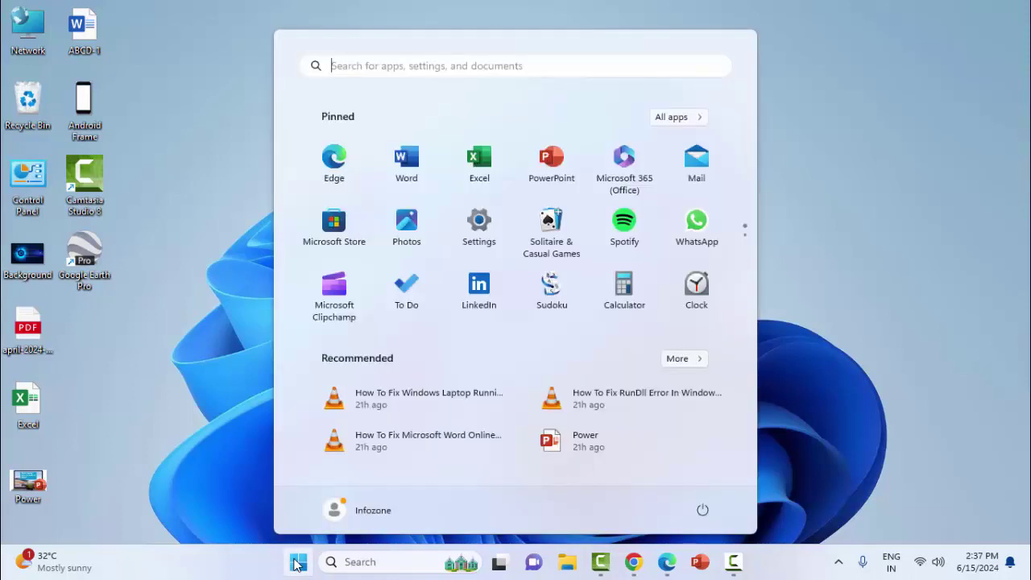
In Settings > Apps > Installed apps, search 'office' and open Microsoft 365 (Office) options.
left_click(486, 224)
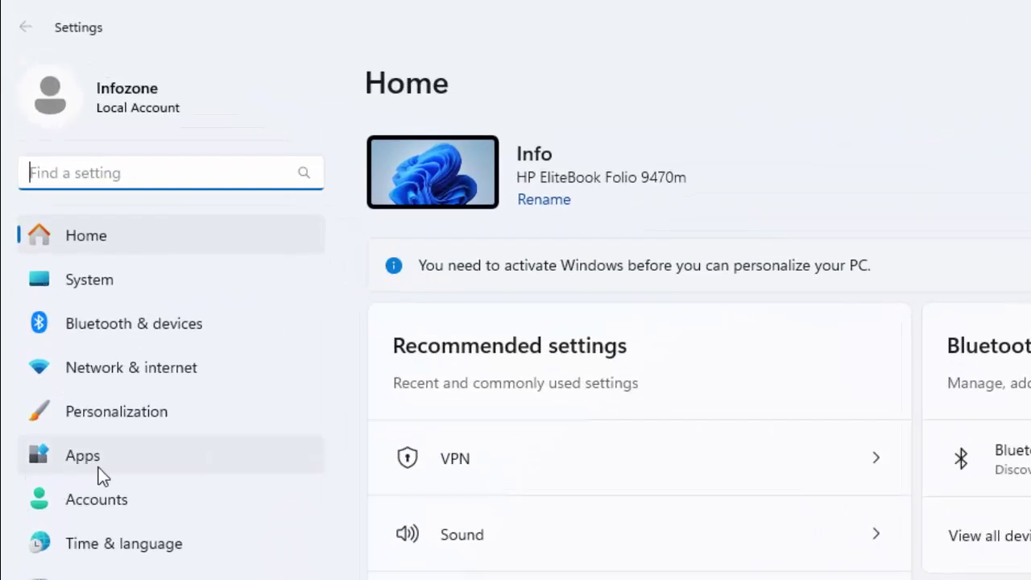
left_click(102, 464)
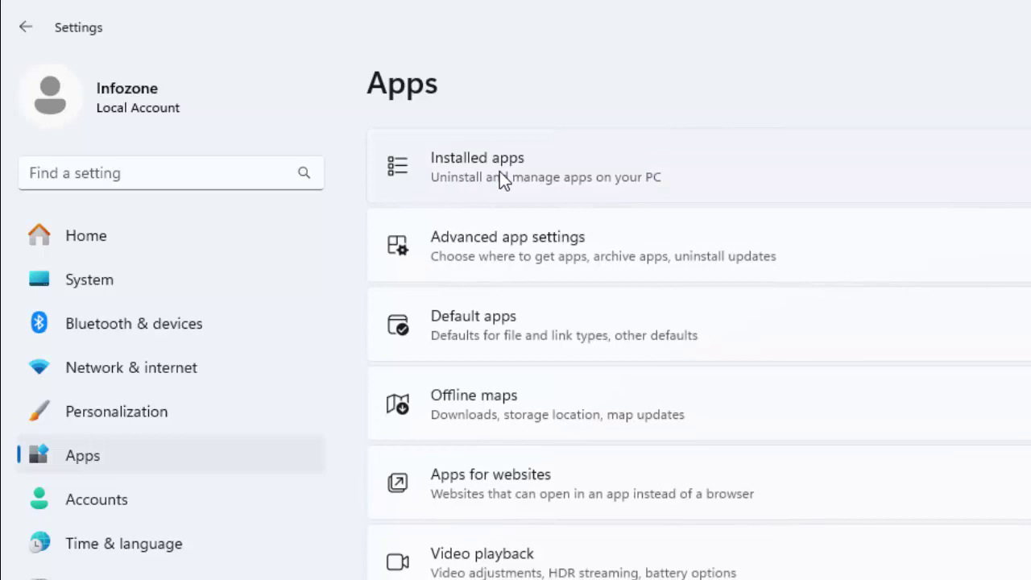
left_click(500, 171)
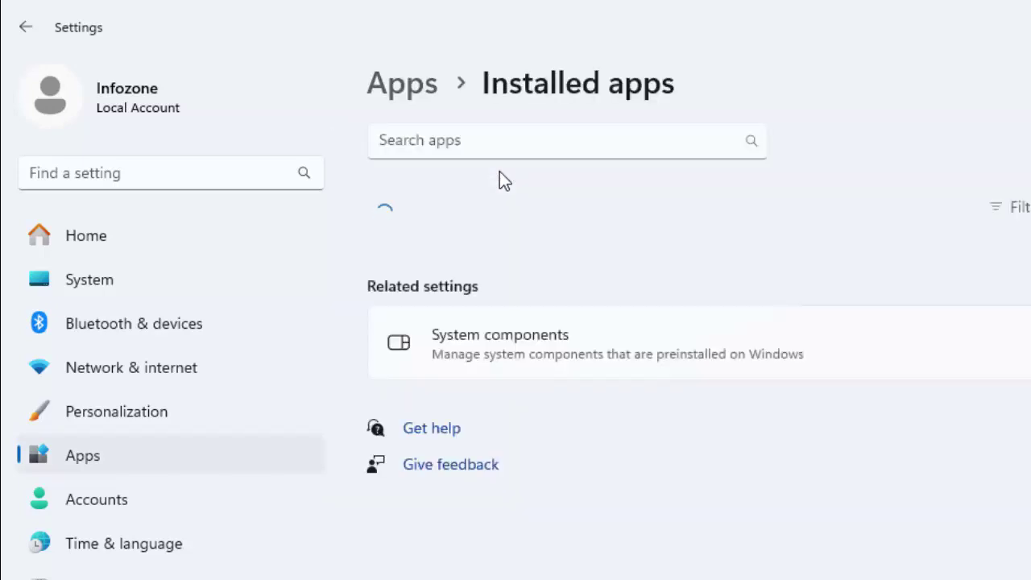
left_click(548, 129)
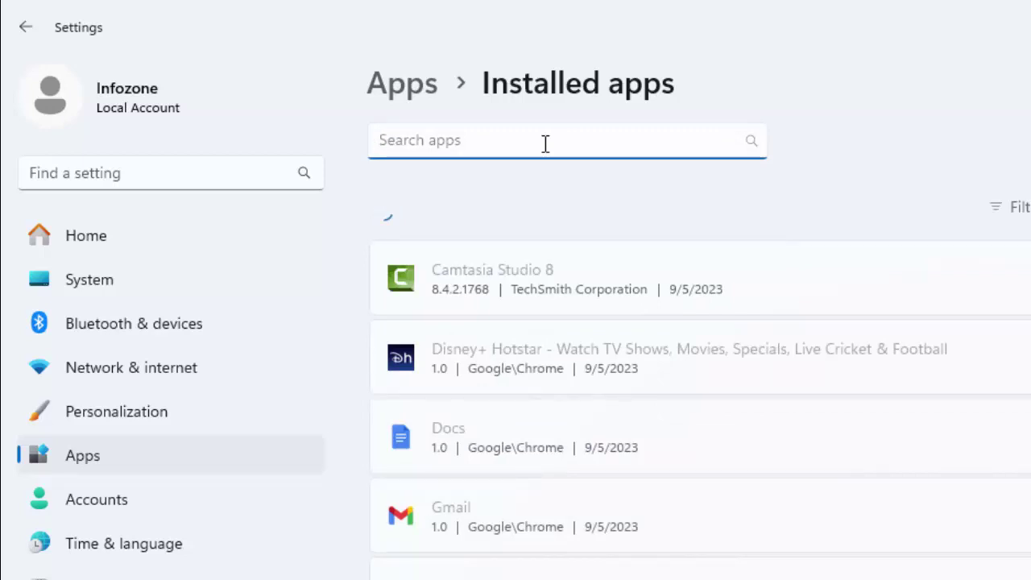
type("office")
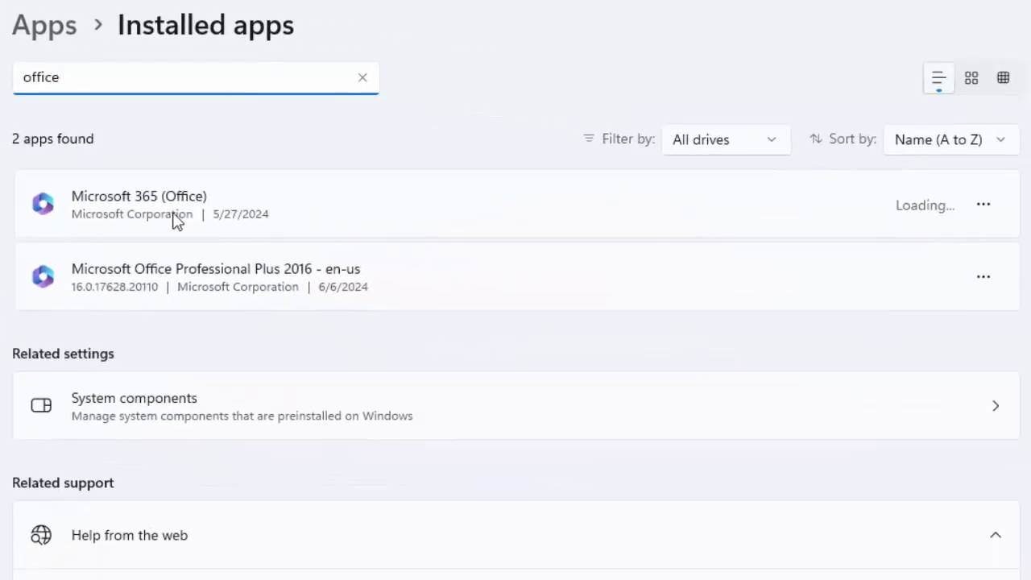
left_click(984, 206)
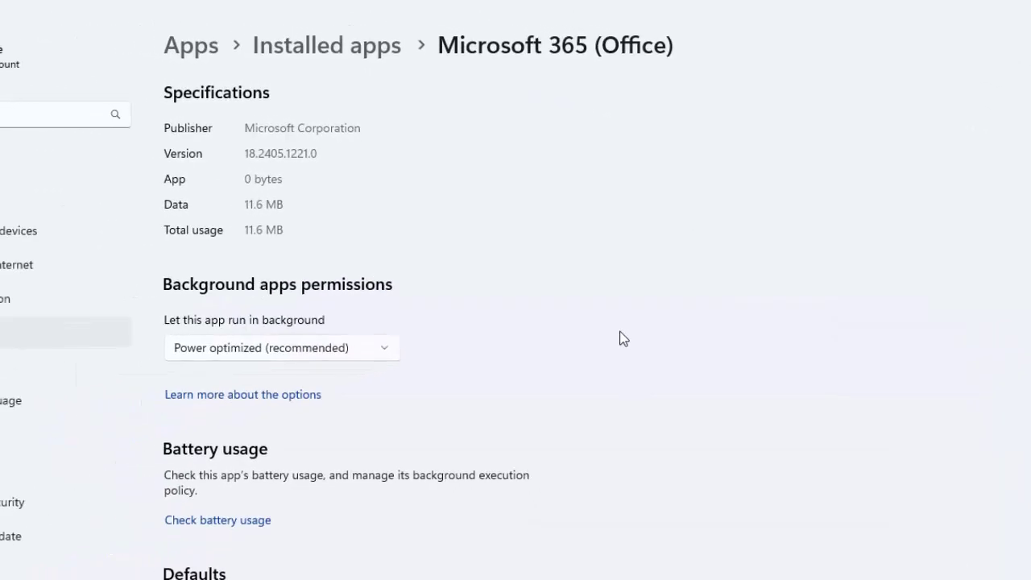
Repair Microsoft 365 (Office), then reset it, confirming deletion of its app data.
scroll(658, 318, "down", 2)
scroll(658, 319, "down", 4)
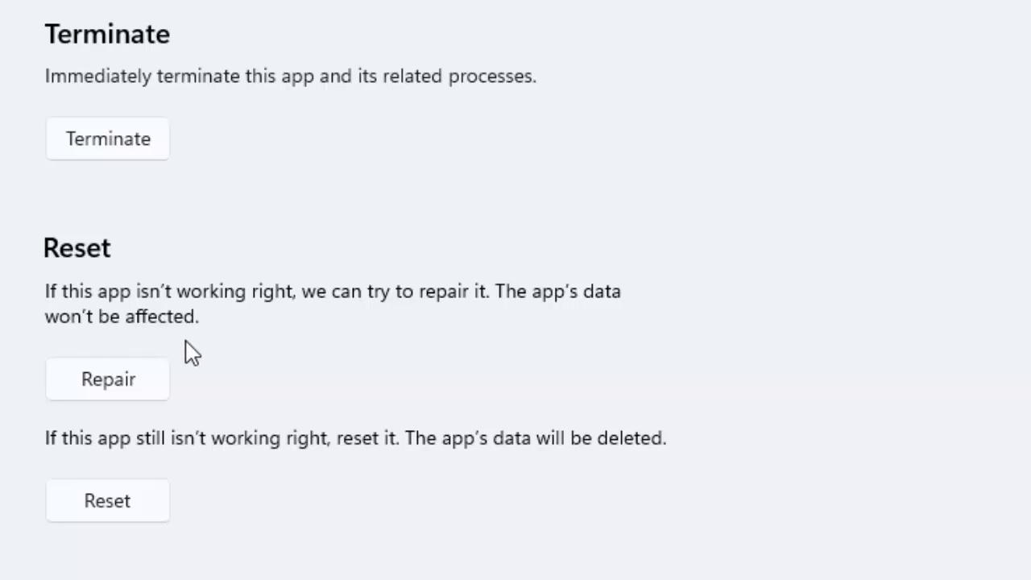
left_click(137, 379)
left_click(91, 513)
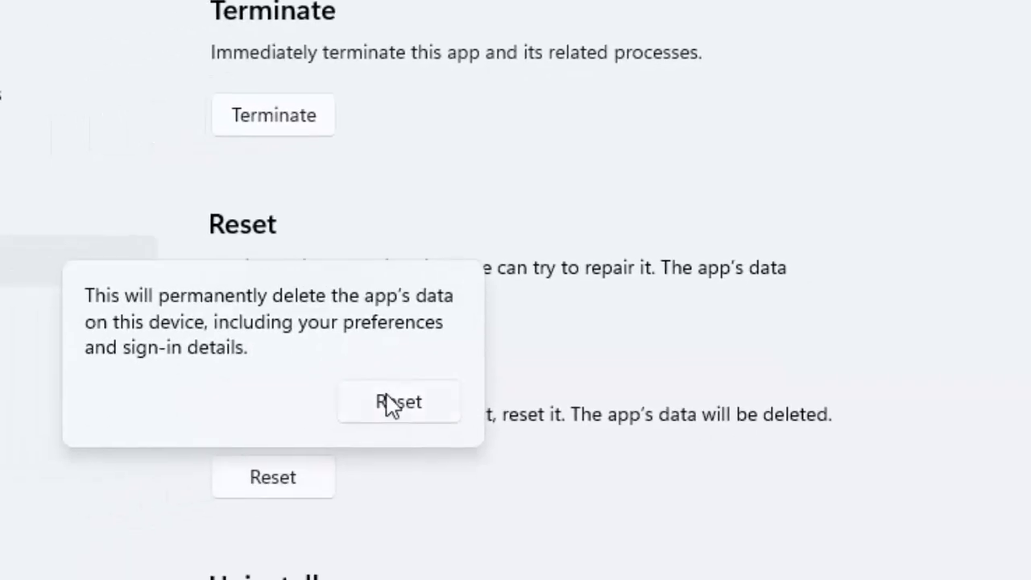
left_click(390, 404)
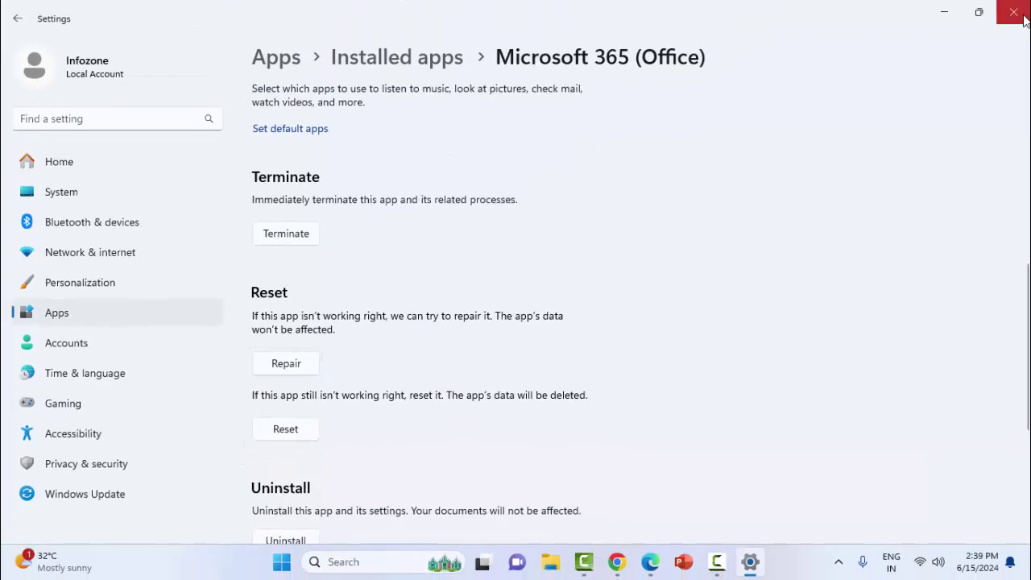
Close Settings and relaunch it from the Start menu.
left_click(1024, 17)
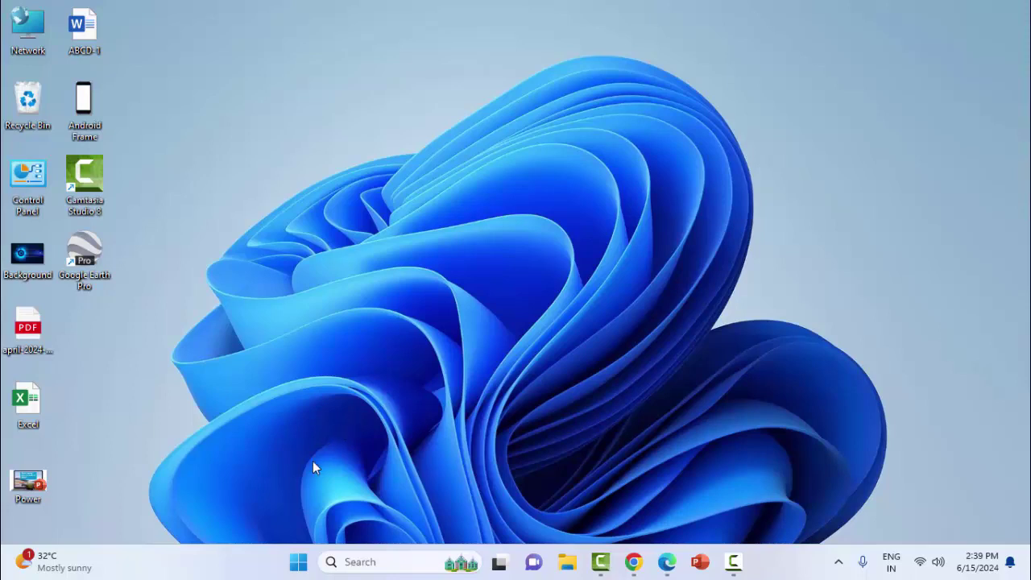
left_click(298, 562)
left_click(477, 242)
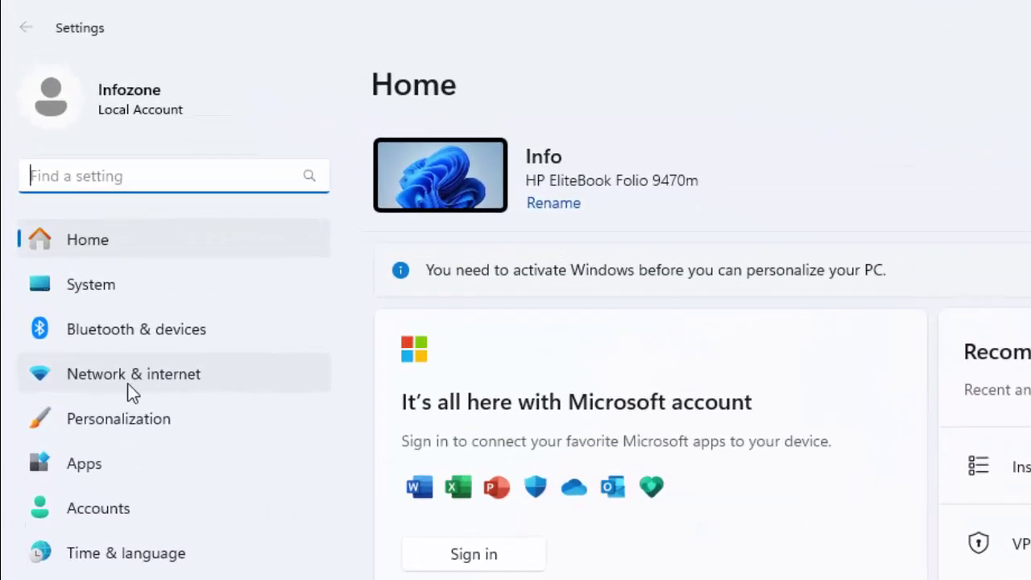
Run Network reset from Network & internet > Advanced network settings and answer its confirmation.
left_click(129, 383)
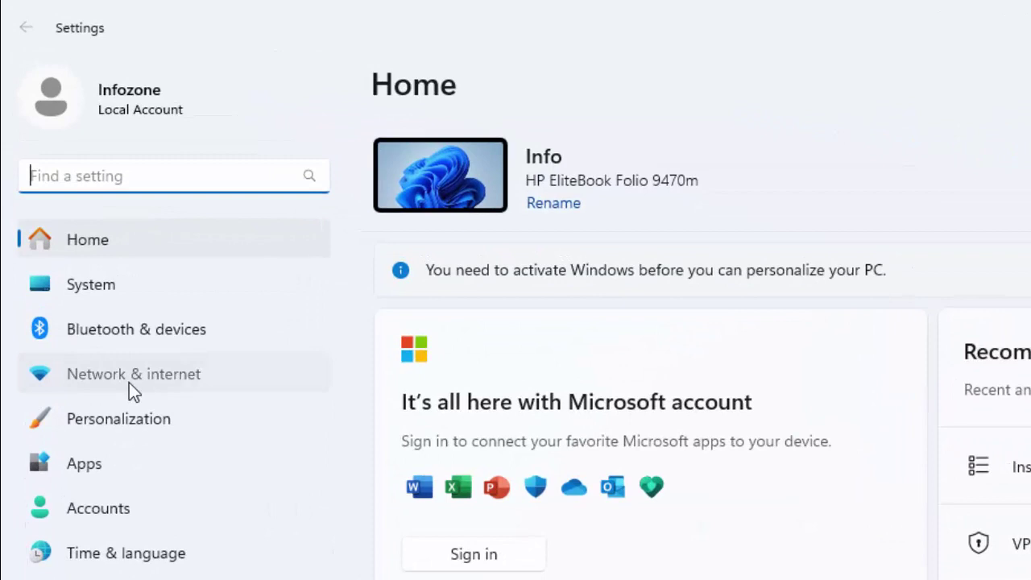
scroll(543, 401, "down", 3)
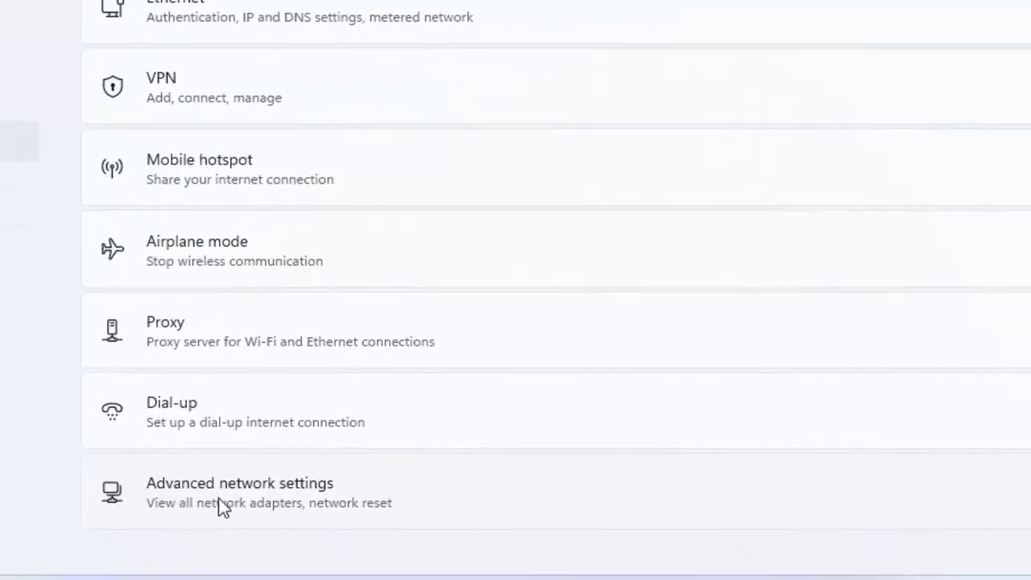
left_click(257, 491)
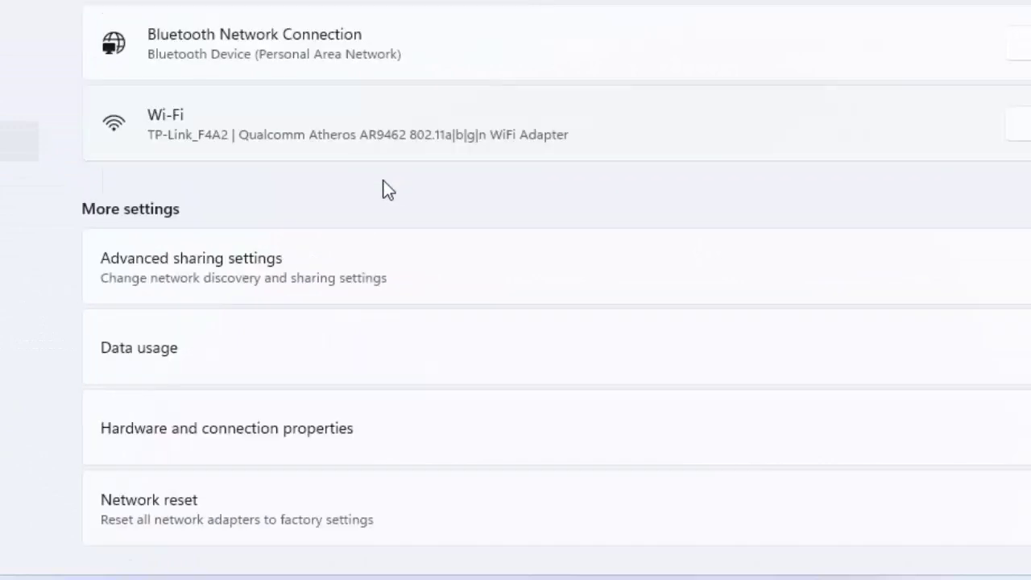
left_click(162, 506)
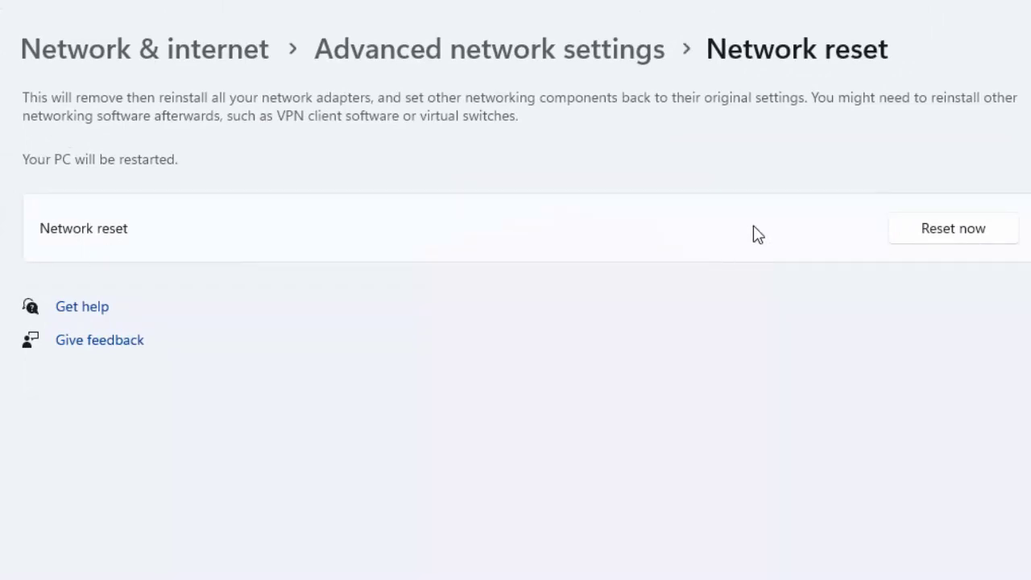
left_click(921, 230)
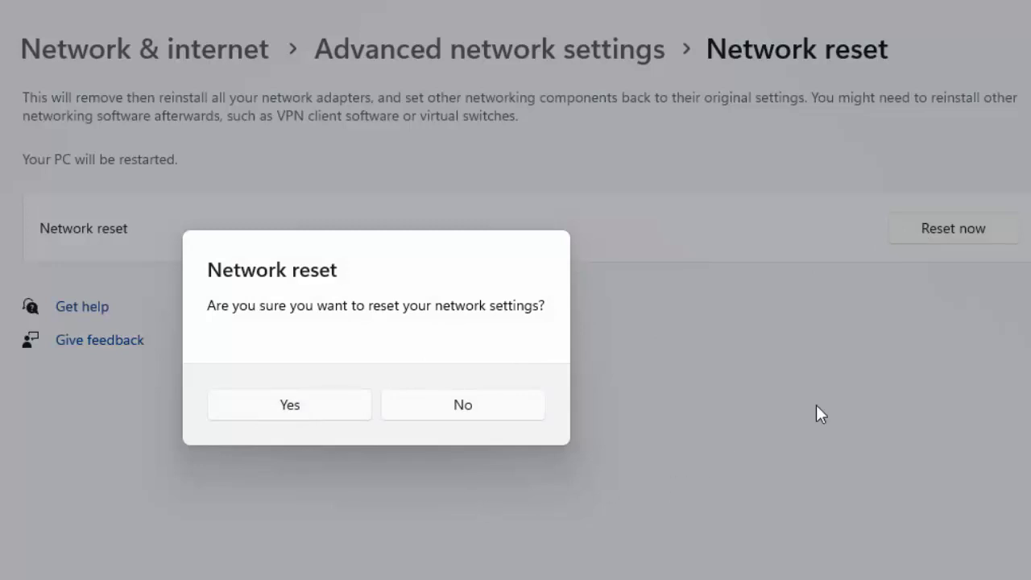
left_click(546, 413)
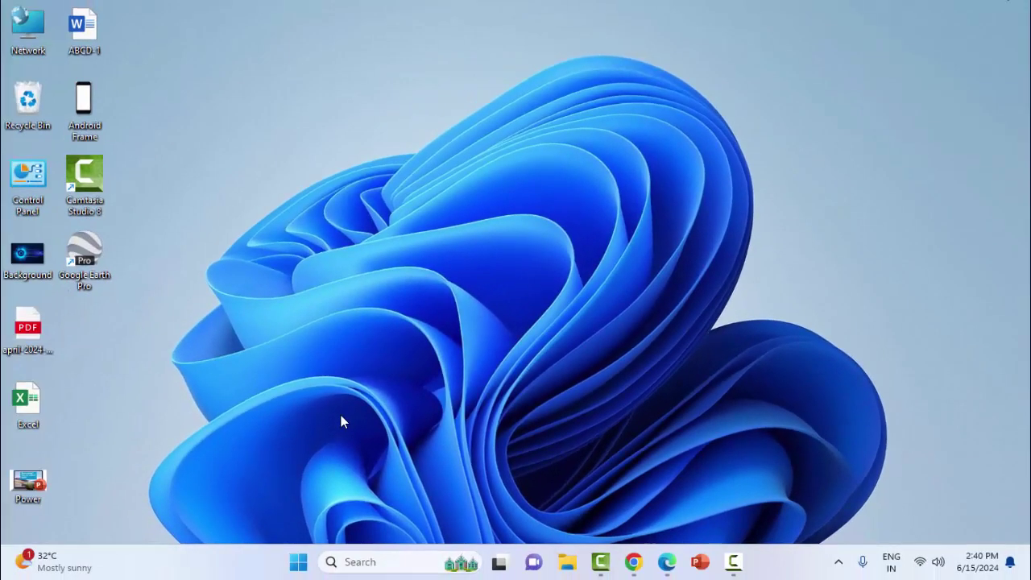
Search Start for Command Prompt and launch it as administrator.
left_click(297, 564)
type("co")
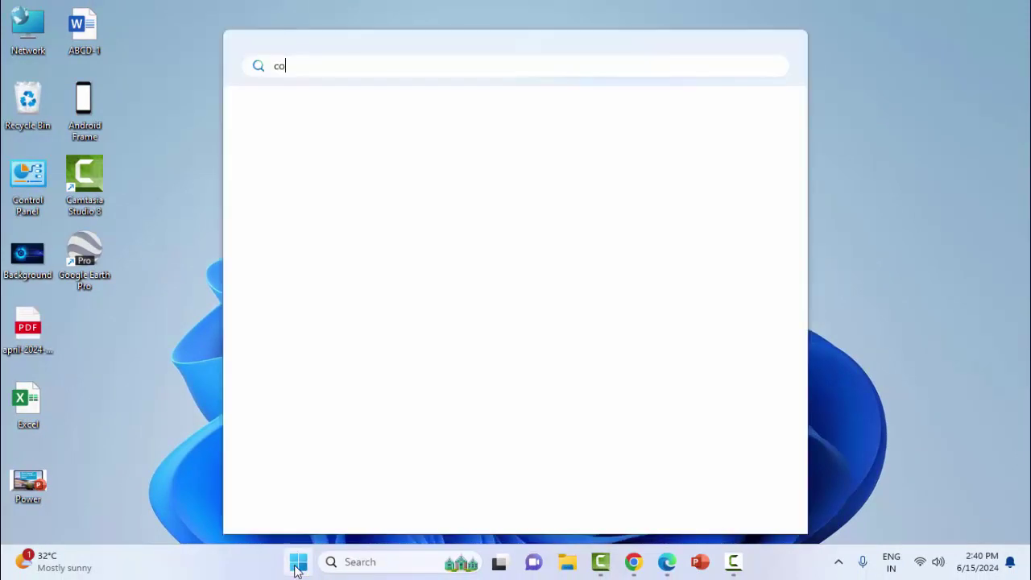
type("mand")
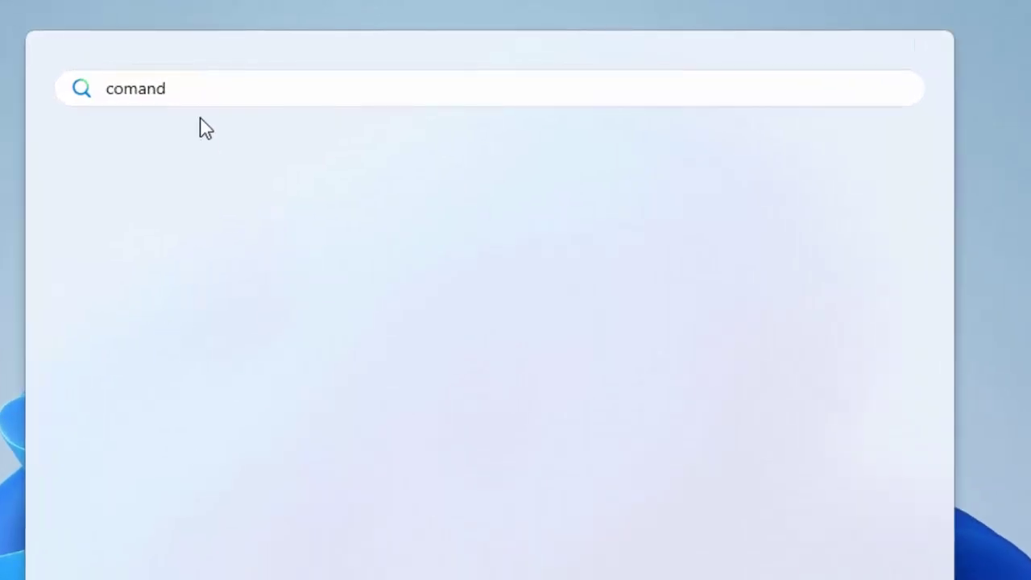
key("BackSpace")
key("BackSpace")
key("BackSpace")
key("BackSpace")
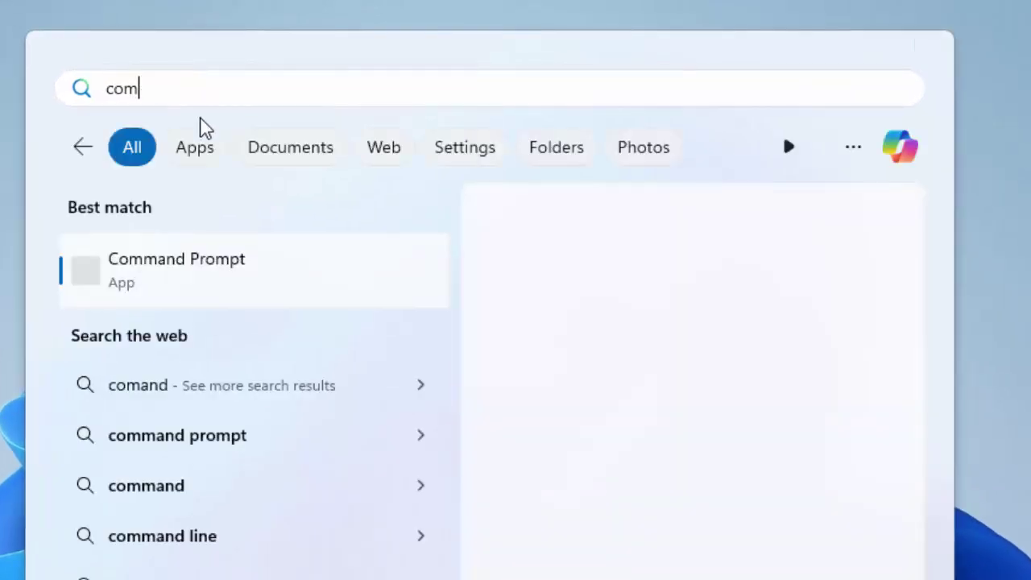
right_click(149, 282)
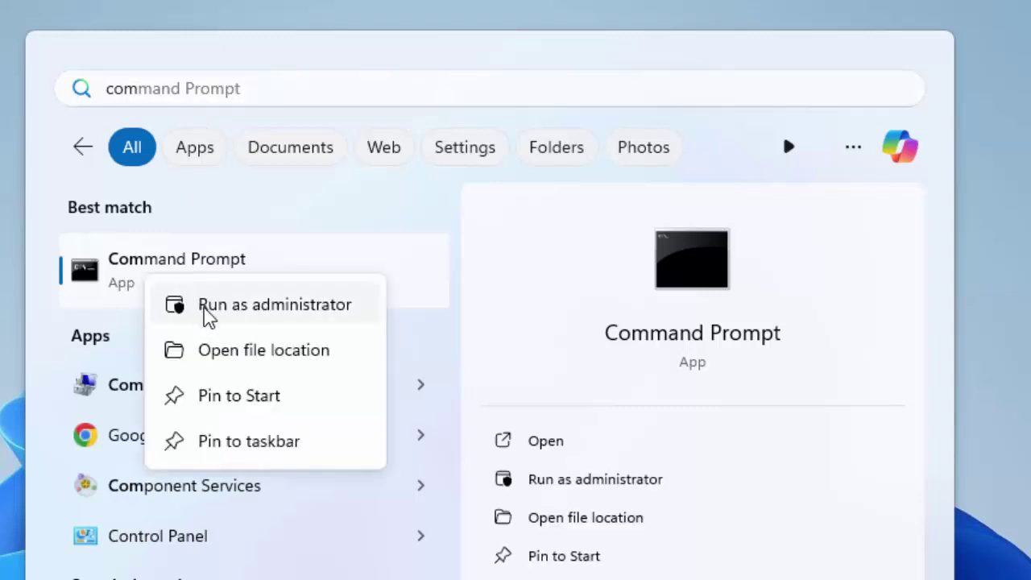
left_click(259, 305)
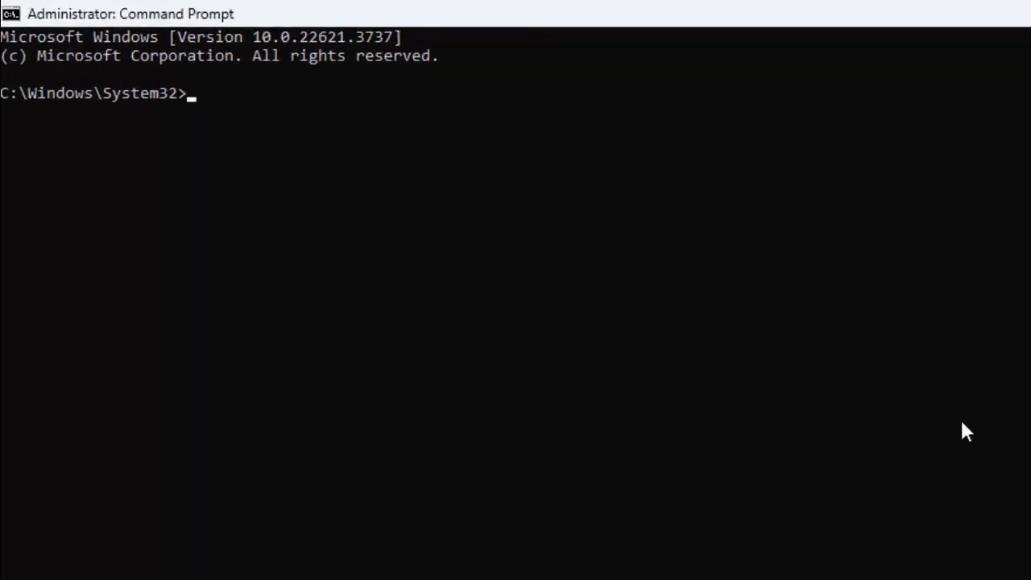
Run ipconfig /release, ipconfig /flushdns and ipconfig /renew, then close Command Prompt.
type("ipconfig /")
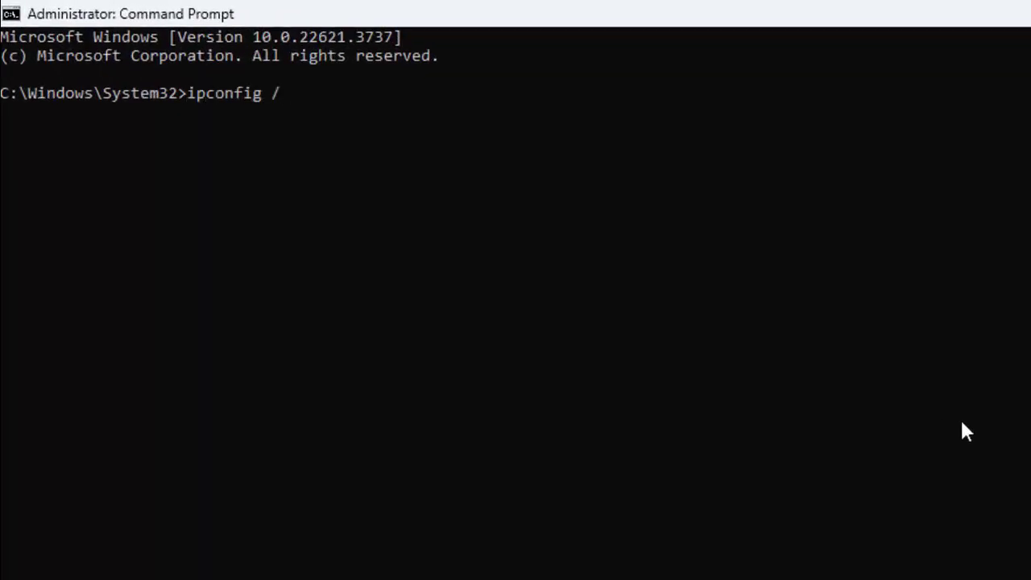
type("release")
key("Return")
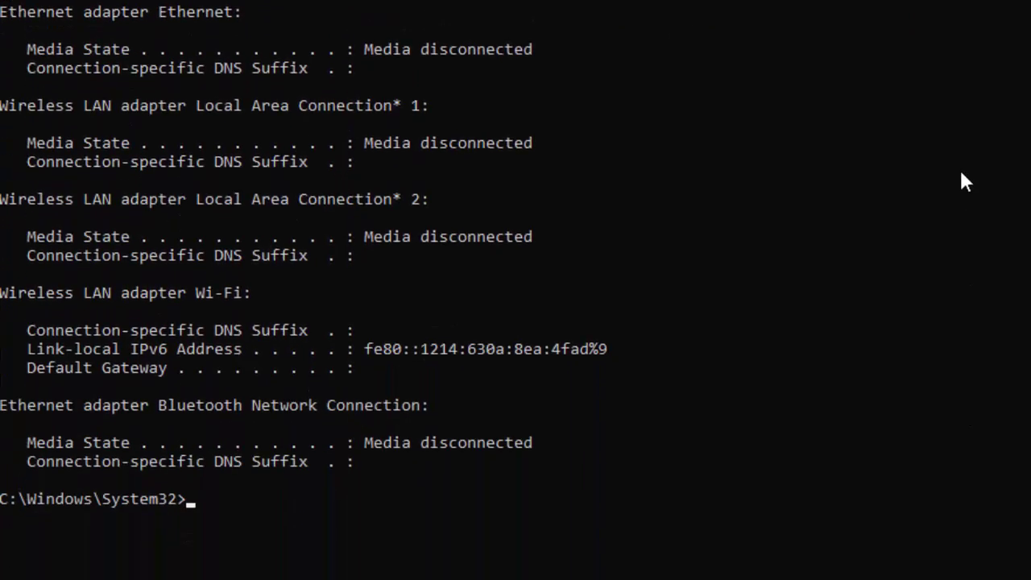
type("ipconfig")
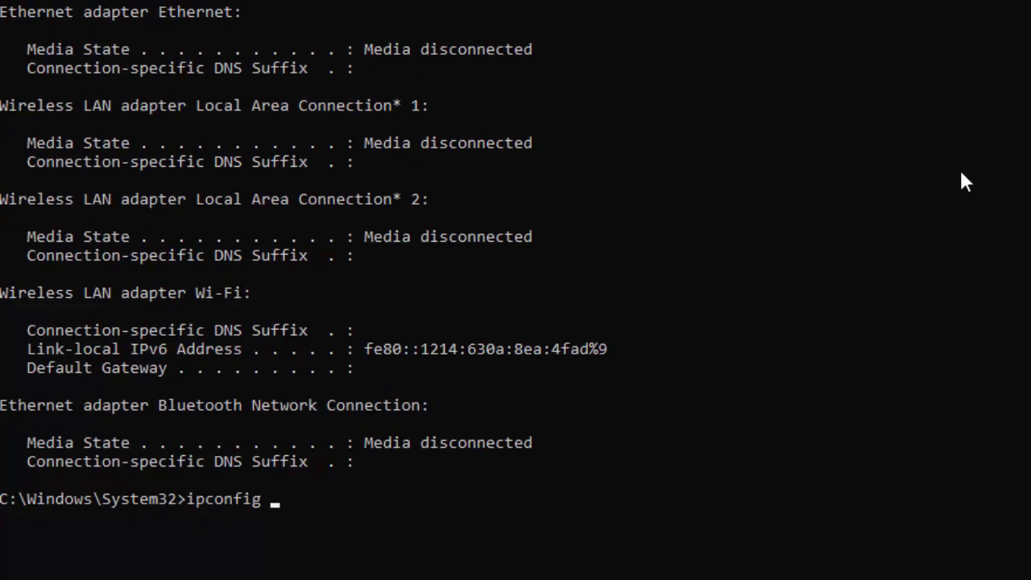
type(" /flushdns")
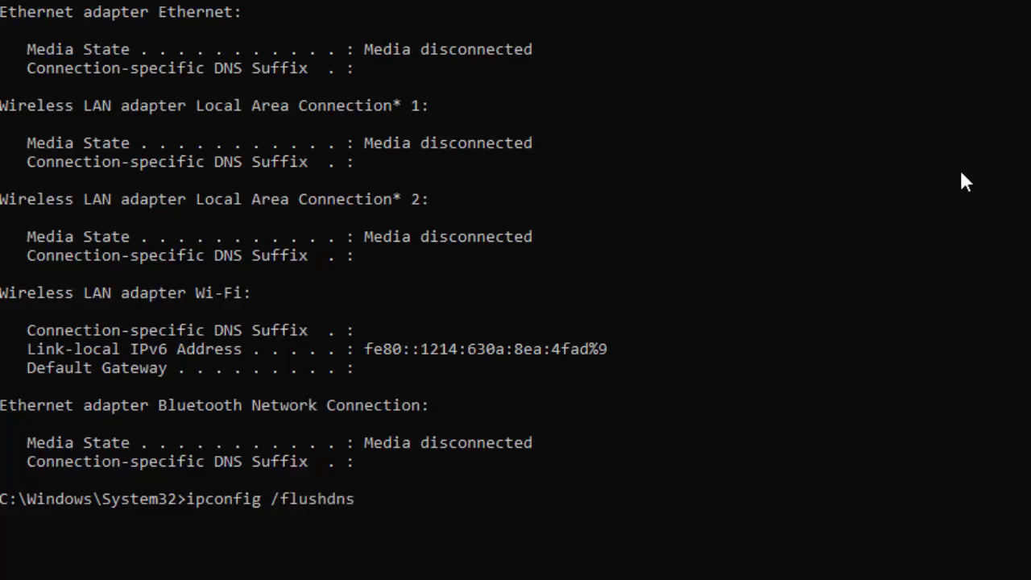
key("Return")
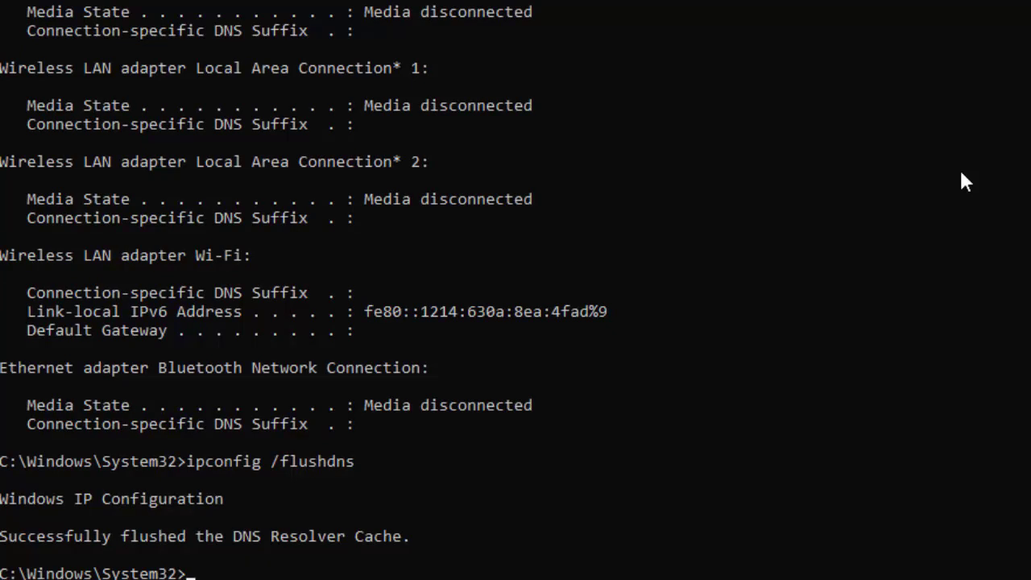
type("ipconfig ")
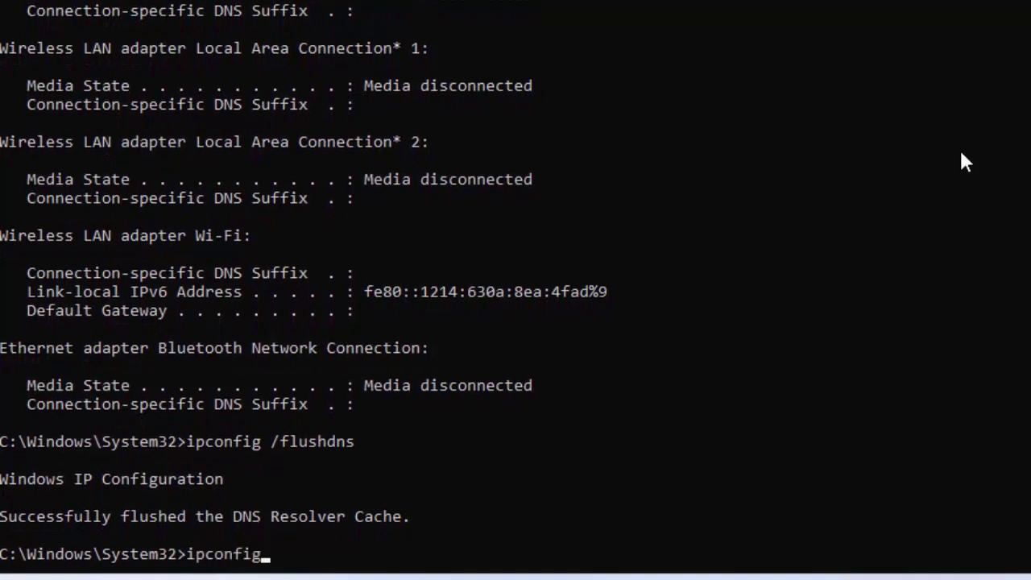
type("/renew")
key("Return")
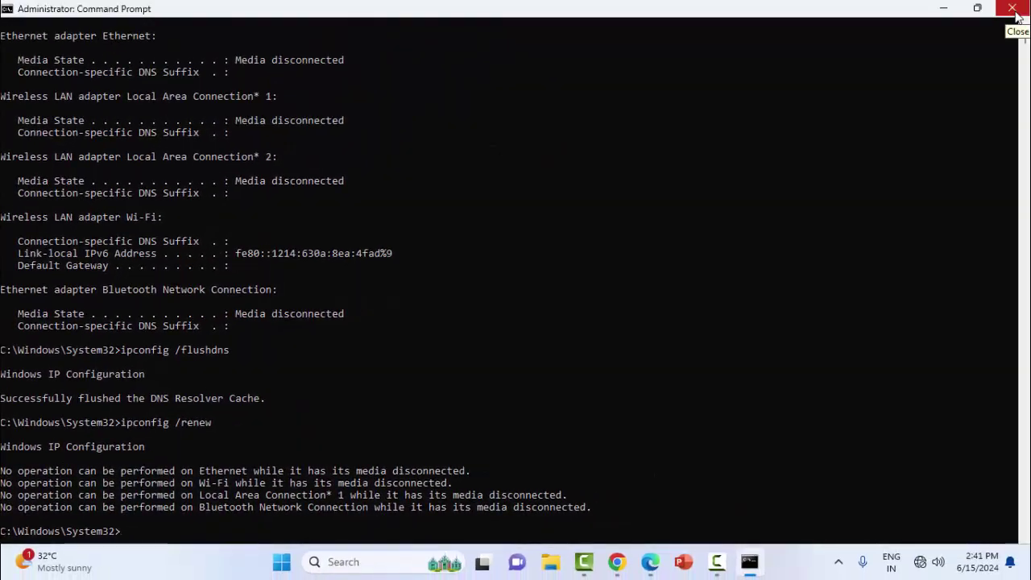
left_click(1016, 16)
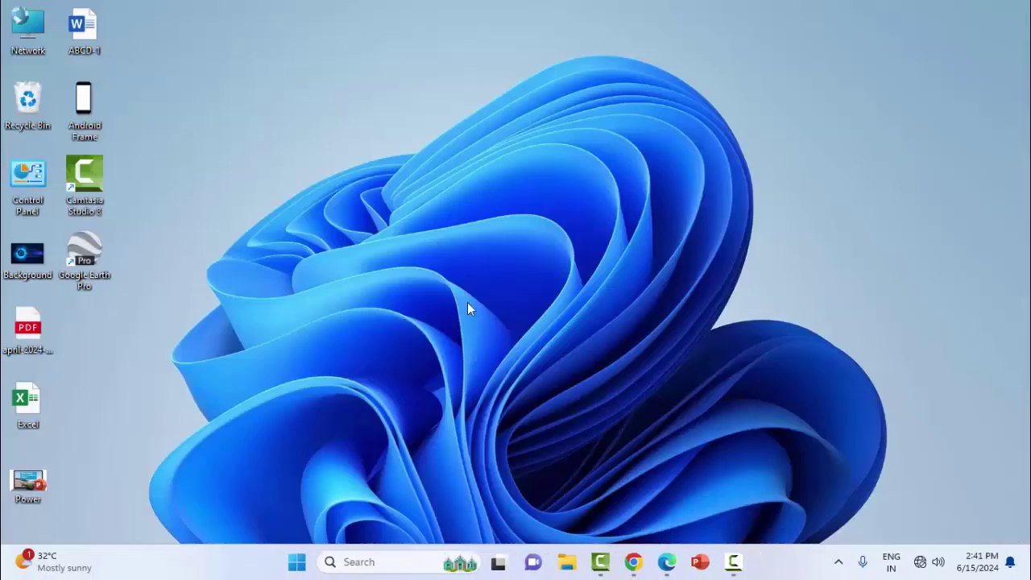